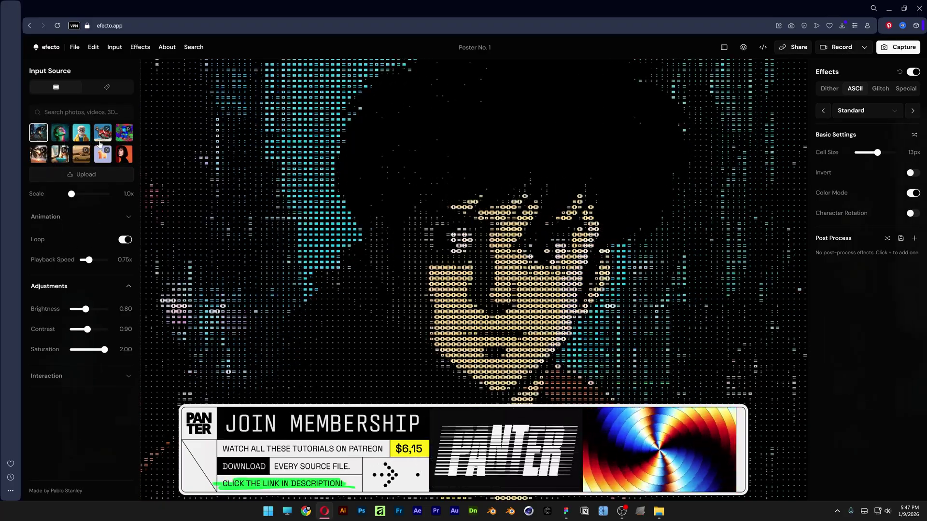
# Preview the sample sources: the second image, the old man's face and the motorcycle rider video.
pyautogui.click(63, 139)
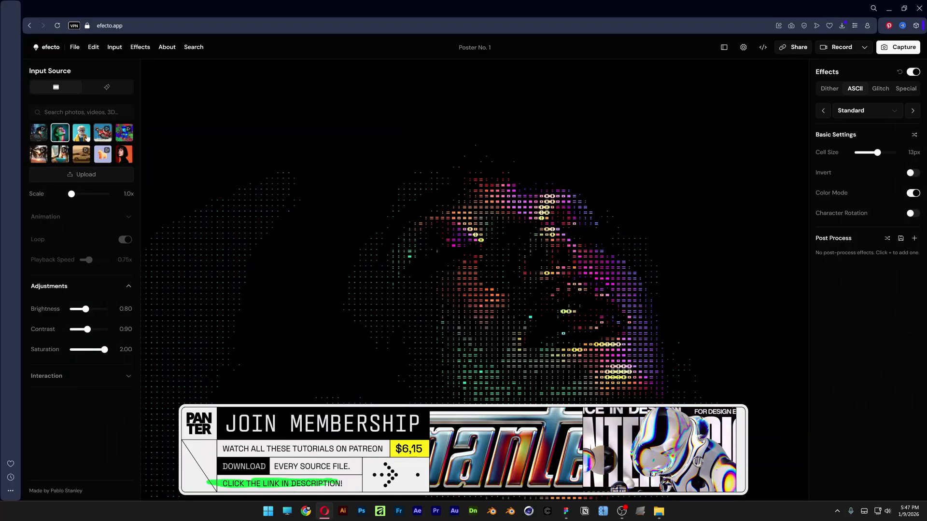
pyautogui.click(81, 137)
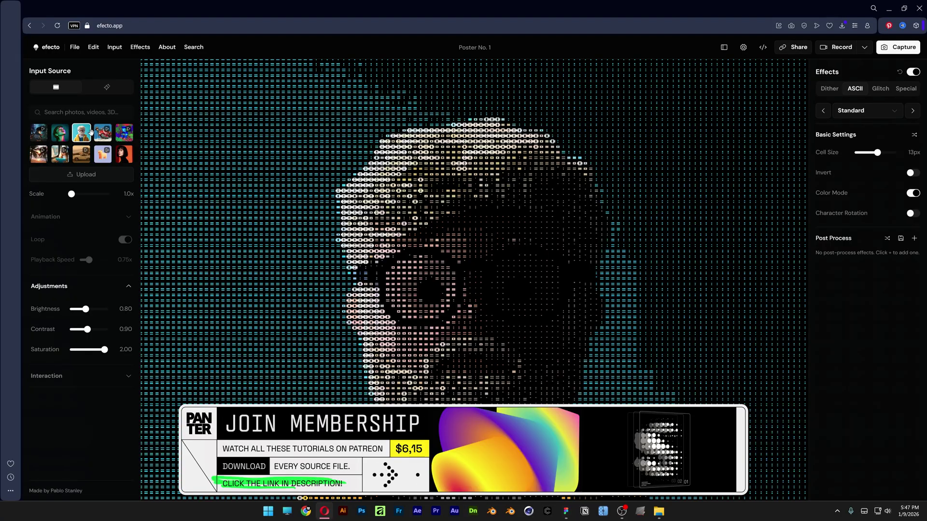
pyautogui.click(99, 137)
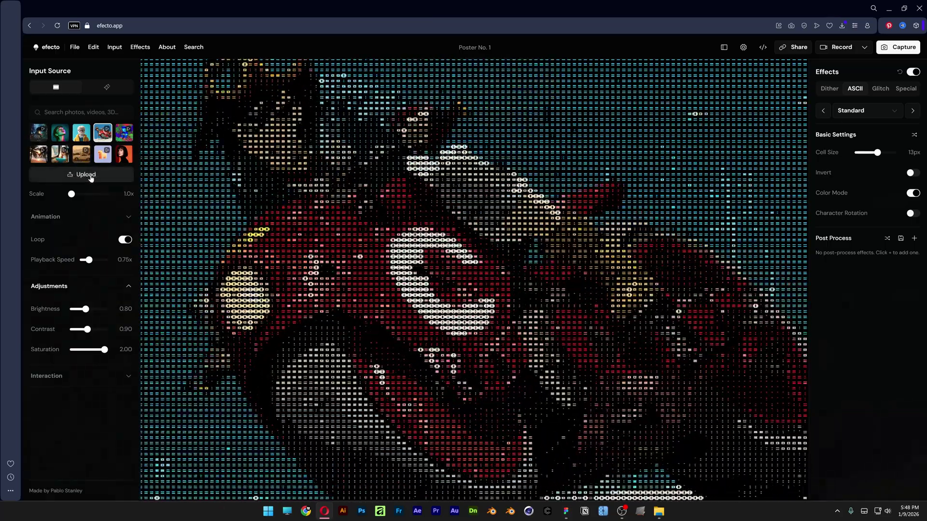
# Upload the portrait video 5821490-hd_1920_1080_25fps from the computer as the source.
pyautogui.click(86, 174)
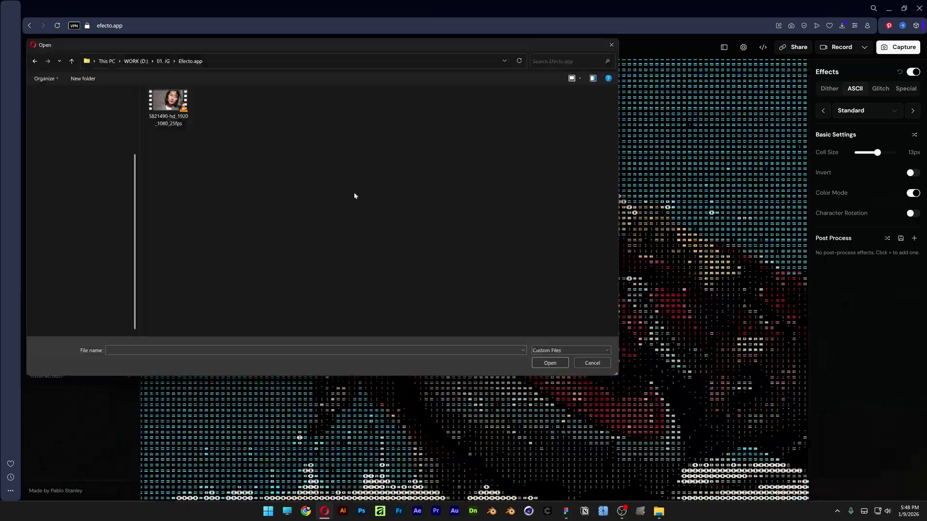
pyautogui.click(182, 102)
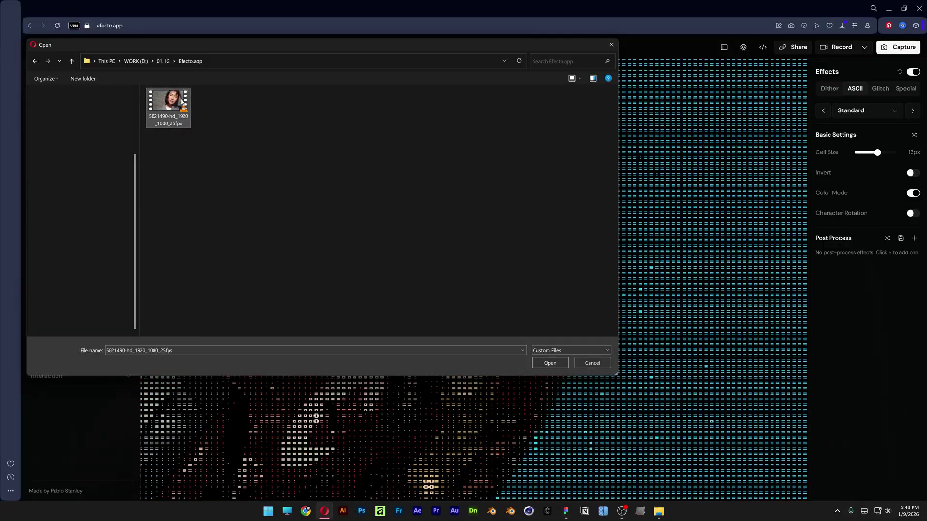
pyautogui.click(550, 363)
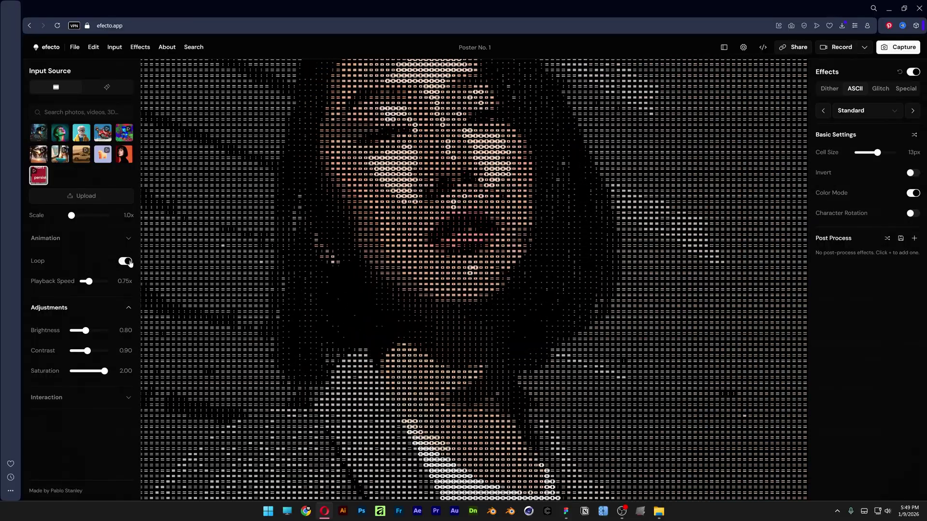
# Set playback speed to 1.00x, brightness to 1.20 and contrast to 0.80.
pyautogui.moveTo(89, 282)
pyautogui.mouseDown()
pyautogui.moveTo(102, 281)
pyautogui.moveTo(83, 281)
pyautogui.moveTo(92, 281)
pyautogui.mouseUp()
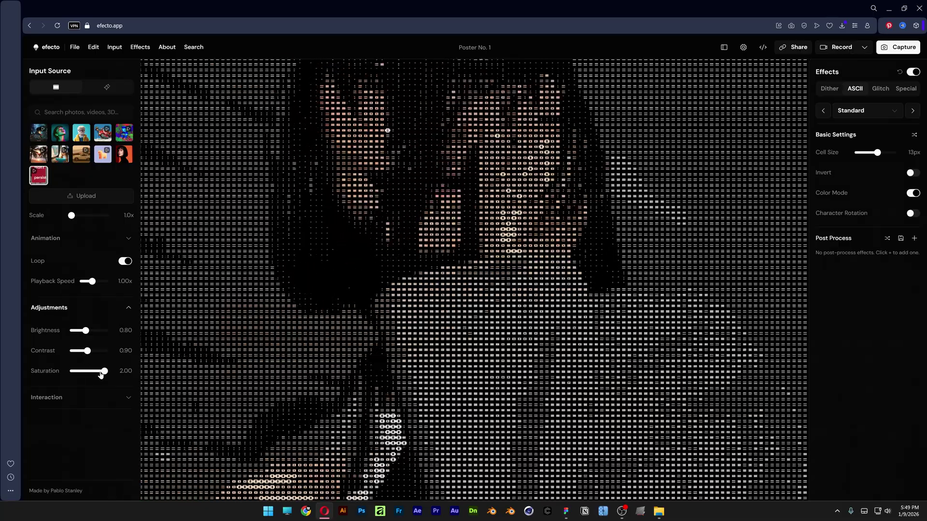
pyautogui.moveTo(85, 330); pyautogui.dragTo(94, 331)
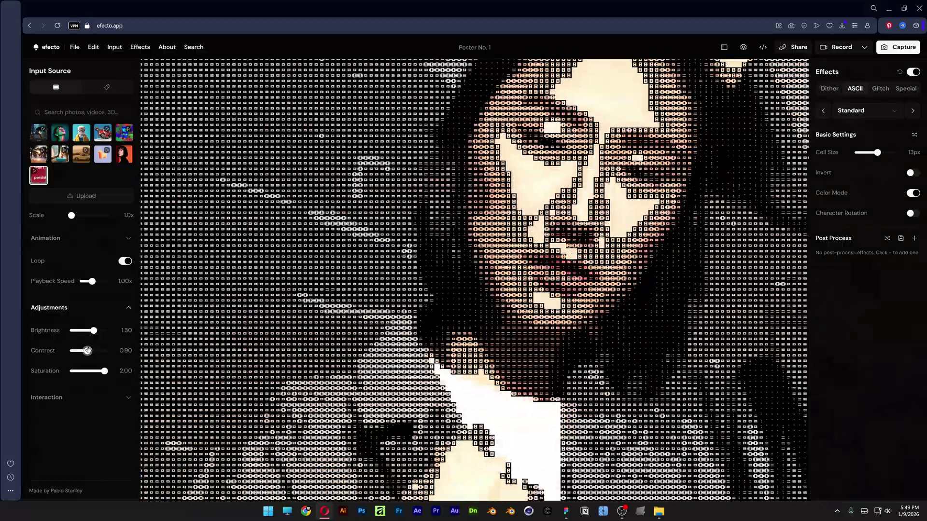
pyautogui.moveTo(88, 350); pyautogui.dragTo(91, 330)
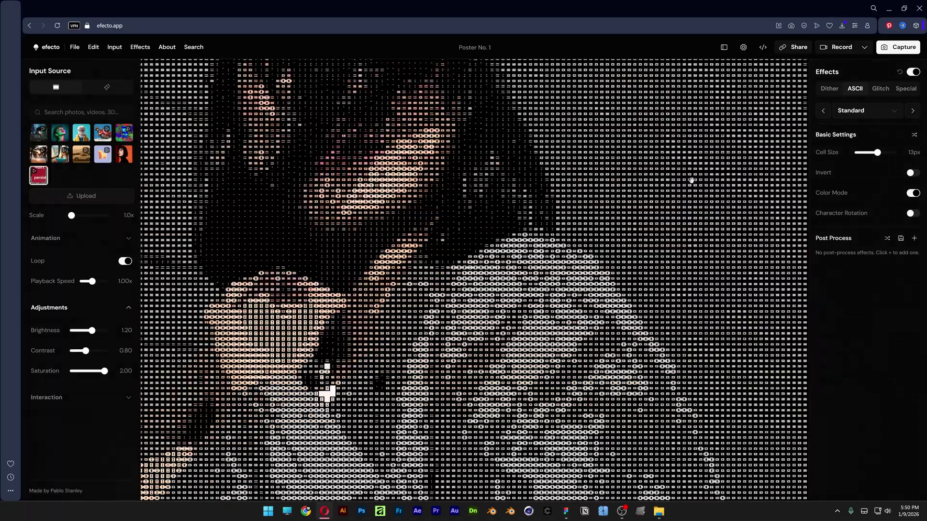
# Set ASCII cell size to 16px, previewing Invert, monochrome and character rotation before reverting each.
pyautogui.moveTo(884, 156)
pyautogui.mouseDown()
pyautogui.moveTo(858, 153)
pyautogui.moveTo(884, 153)
pyautogui.mouseUp()
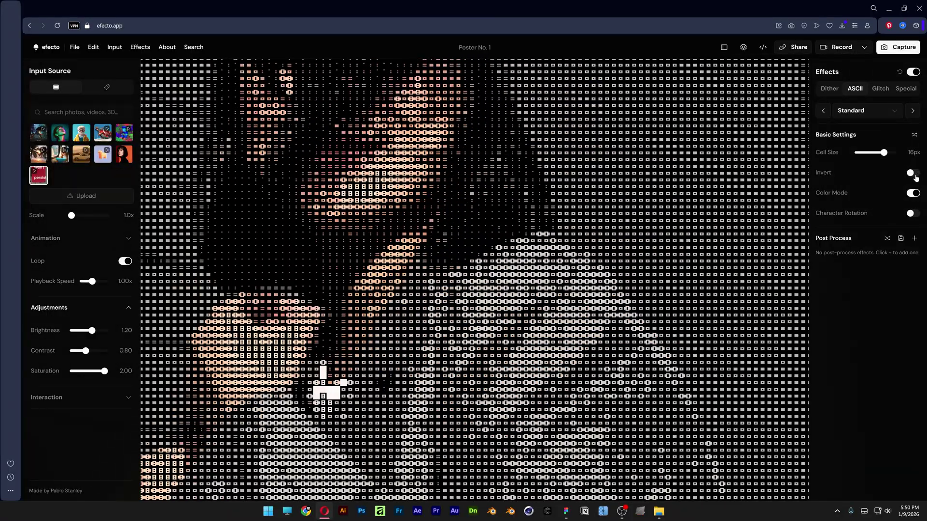
pyautogui.click(912, 174)
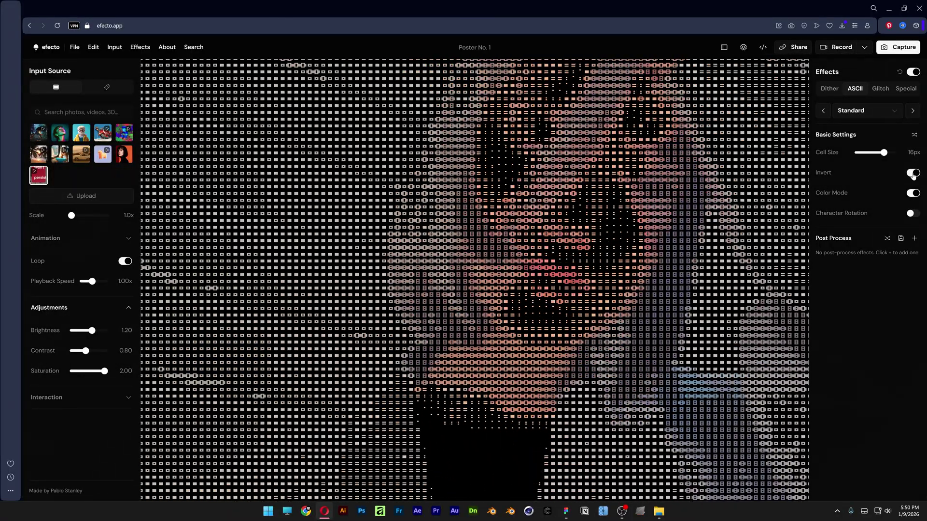
pyautogui.click(913, 174)
pyautogui.click(913, 194)
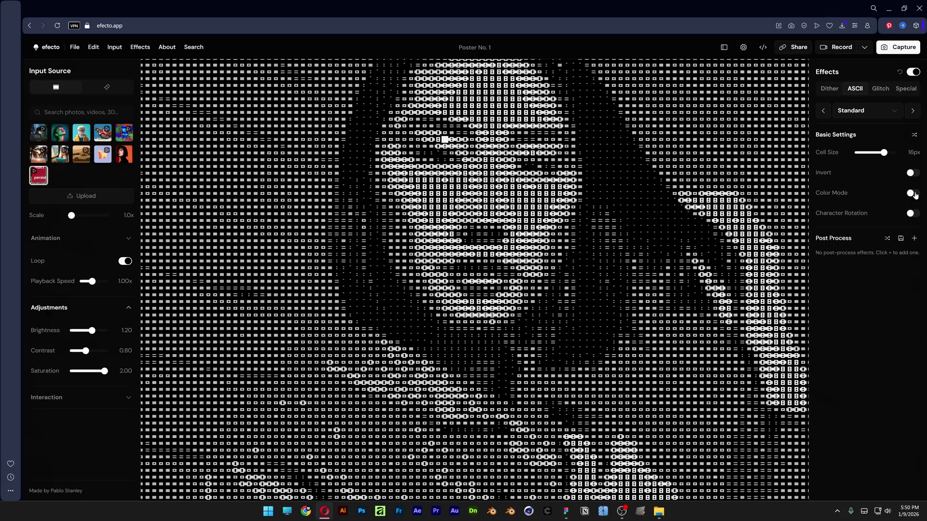
pyautogui.click(915, 193)
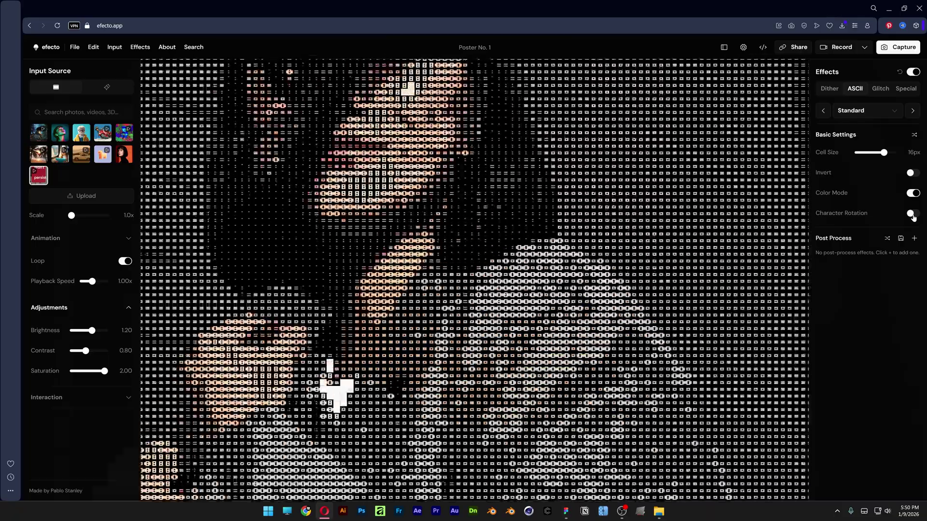
pyautogui.click(912, 214)
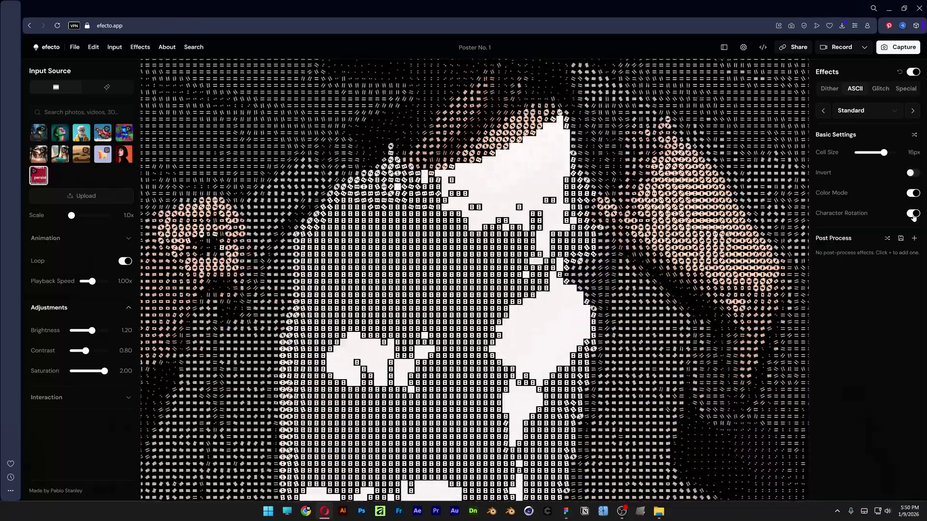
pyautogui.click(912, 214)
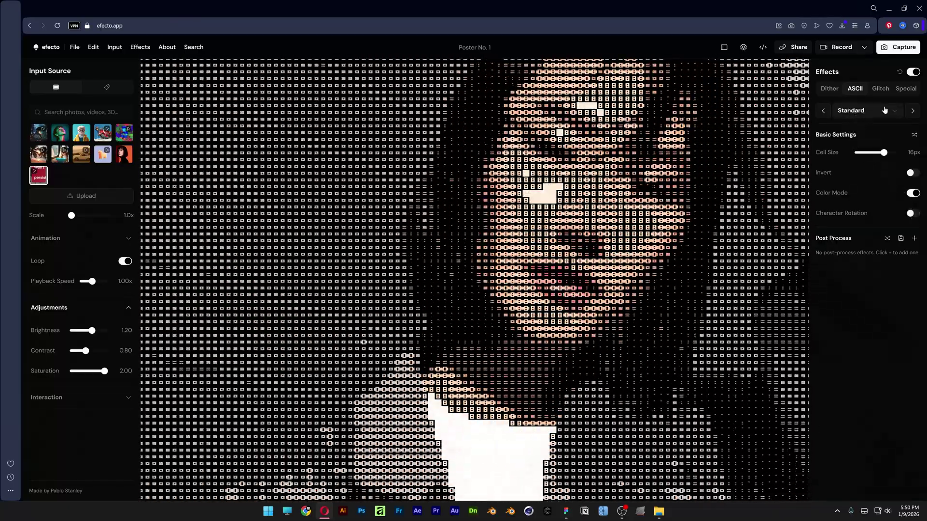
# Try the Dense ASCII style at 13px cells, then switch to the Minimal style.
pyautogui.click(877, 112)
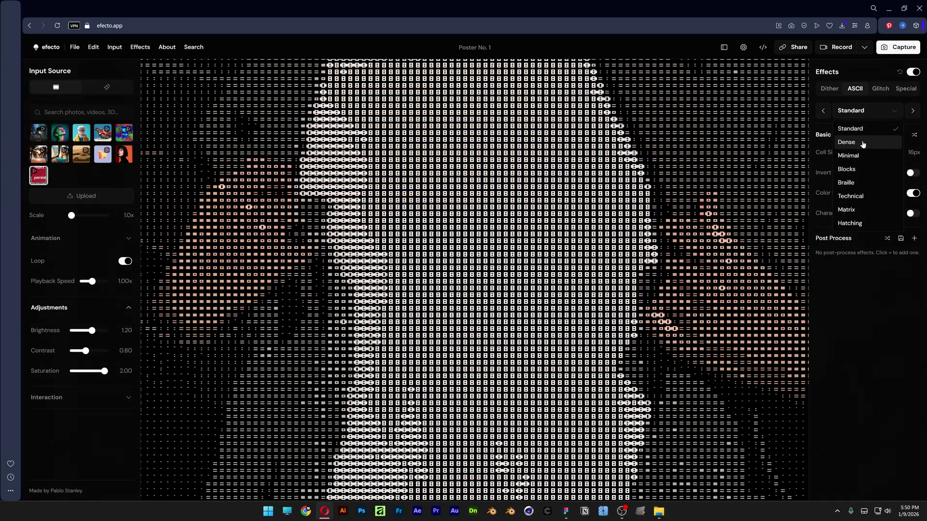
pyautogui.click(861, 142)
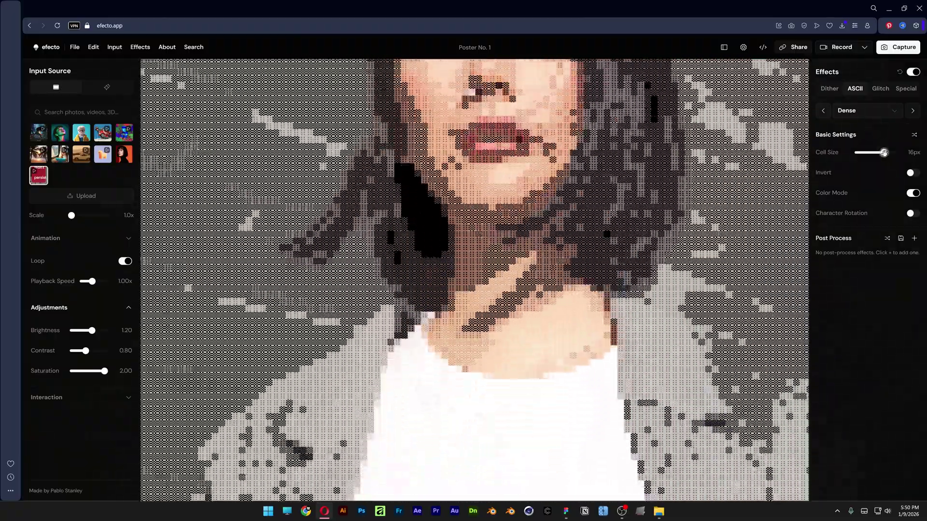
pyautogui.moveTo(884, 152); pyautogui.dragTo(863, 152)
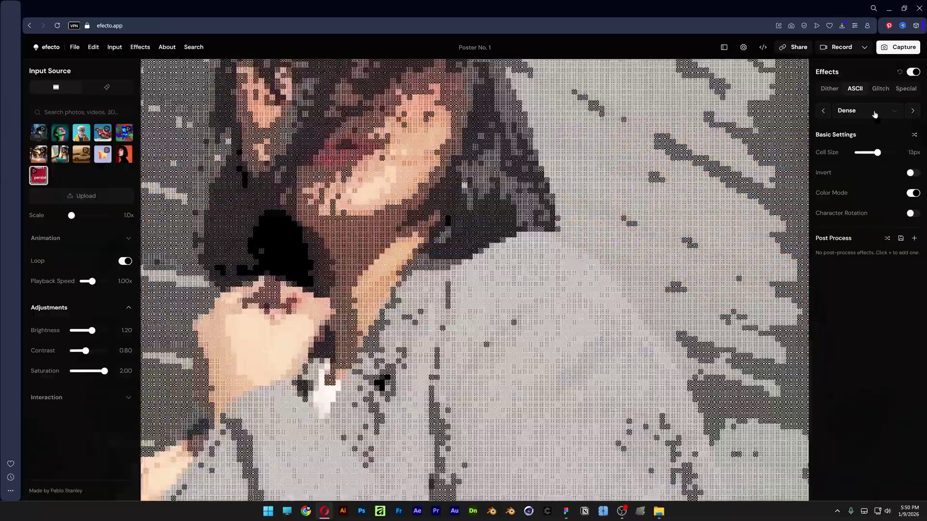
pyautogui.click(872, 110)
pyautogui.click(868, 156)
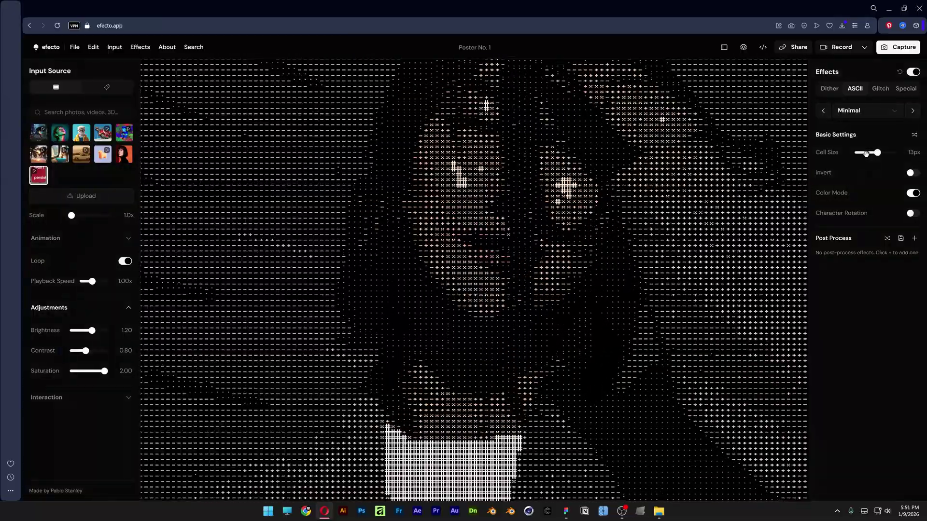
pyautogui.click(868, 110)
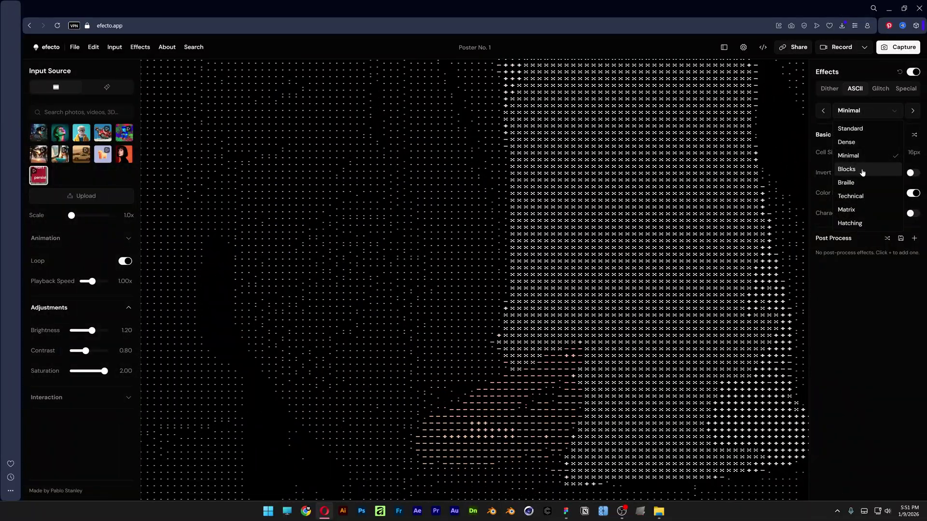
# Switch to the Blocks ASCII style, raise contrast to 1.30 and make the render grayscale.
pyautogui.click(862, 170)
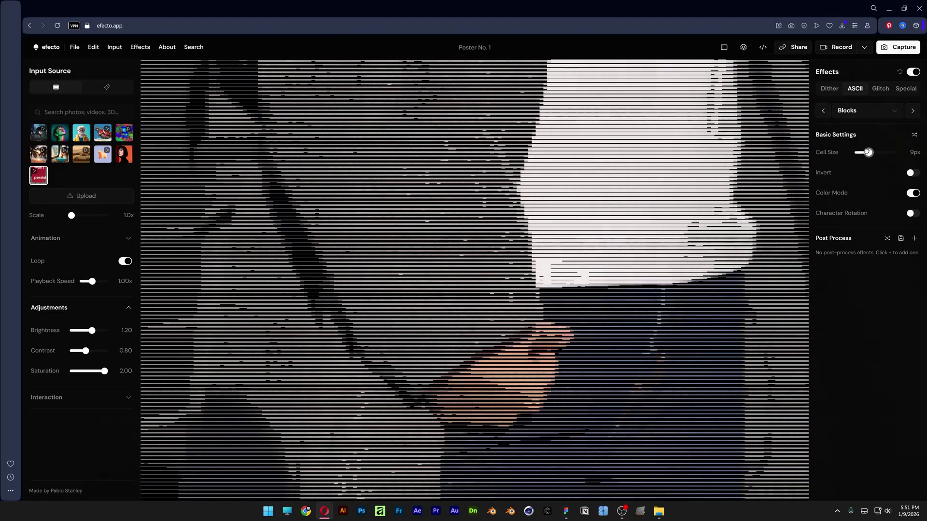
pyautogui.moveTo(87, 350); pyautogui.dragTo(86, 331)
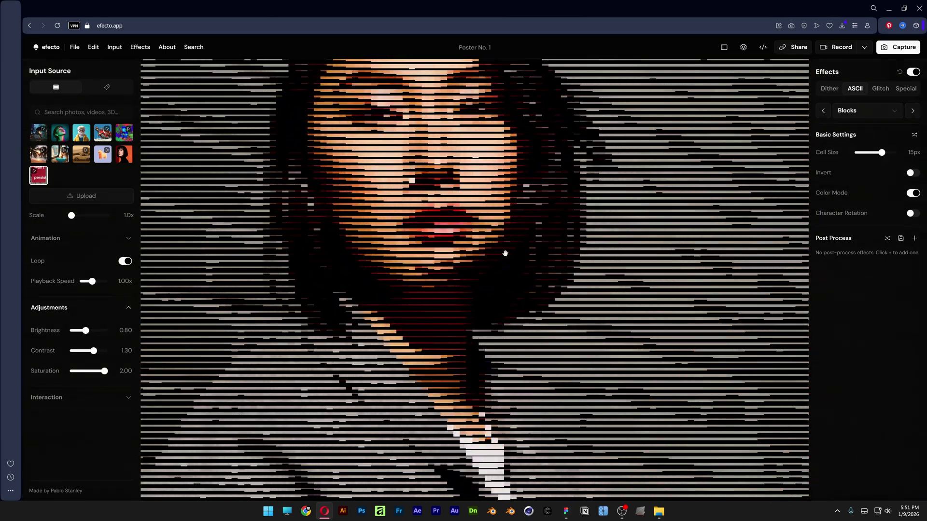
pyautogui.click(913, 195)
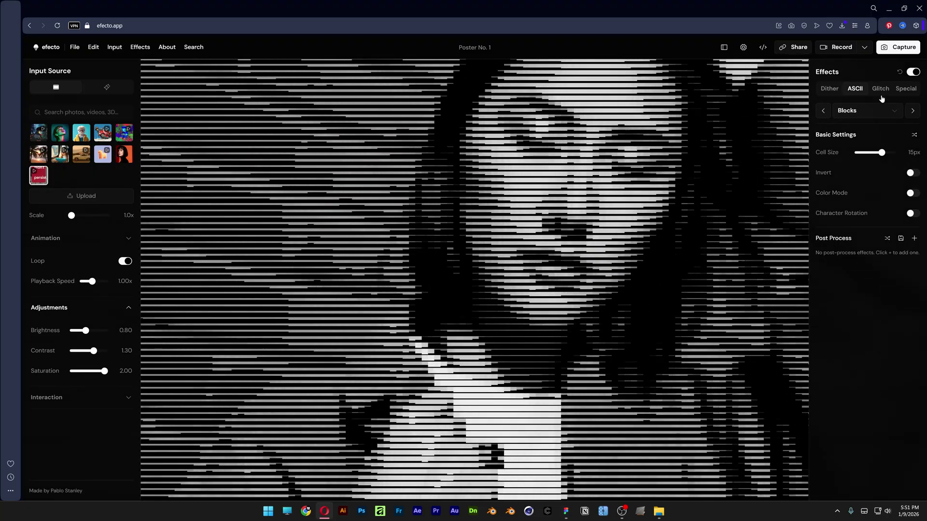
pyautogui.click(874, 115)
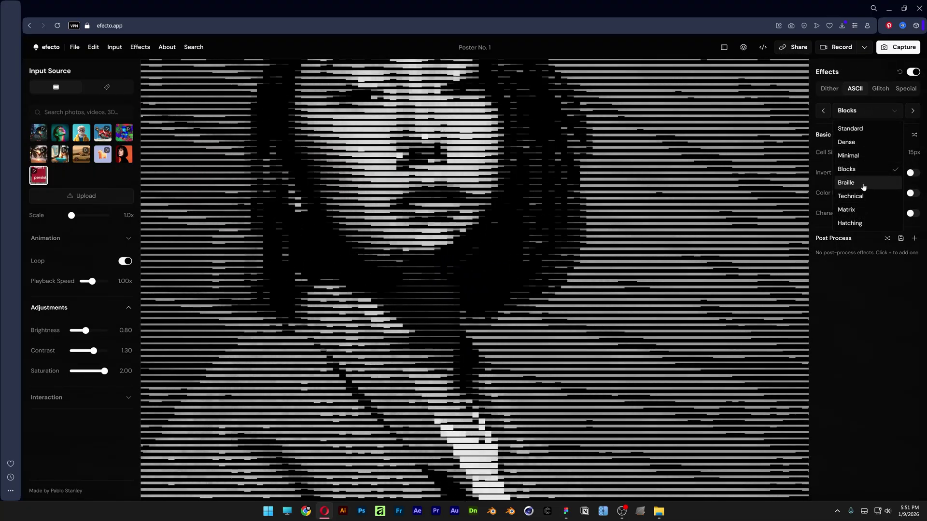
# Try the Braille, Technical, Matrix and Hatching ASCII styles, with brightness 1.10 and colour restored.
pyautogui.click(864, 186)
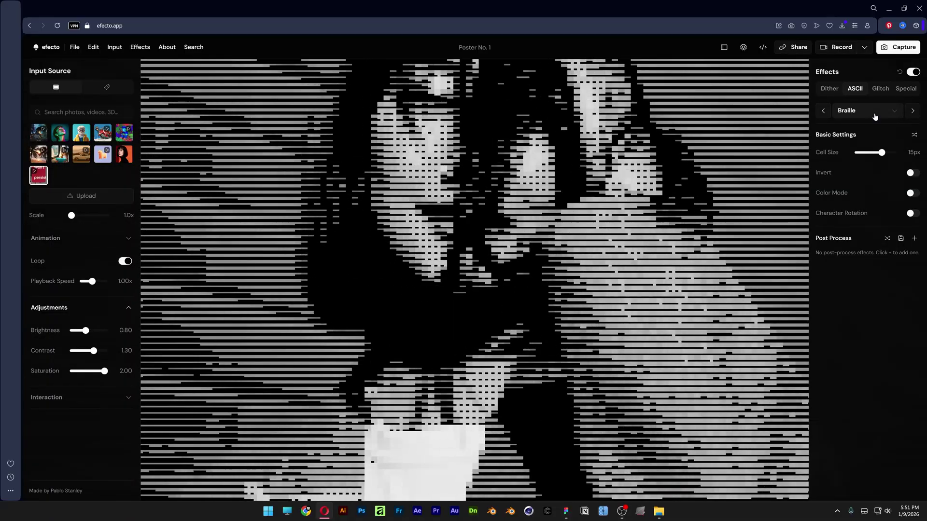
pyautogui.click(874, 114)
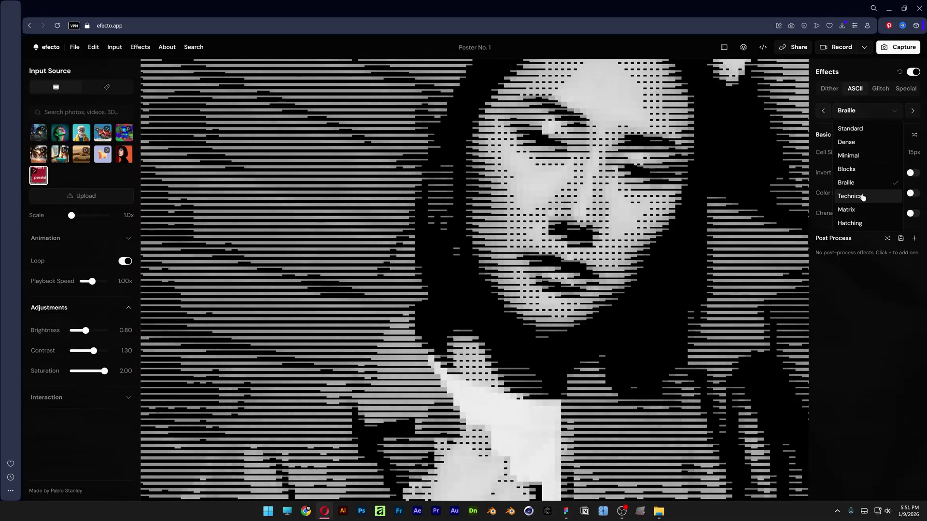
pyautogui.click(863, 195)
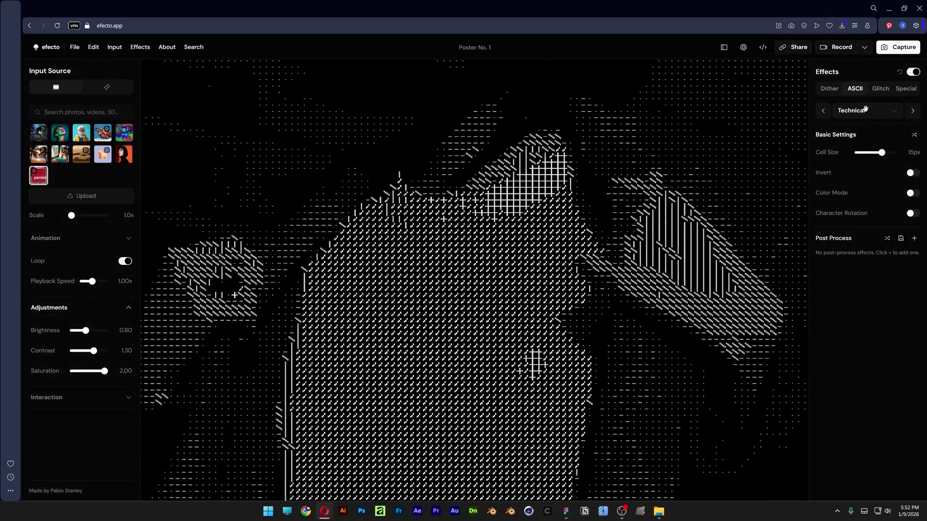
pyautogui.click(865, 110)
pyautogui.click(855, 206)
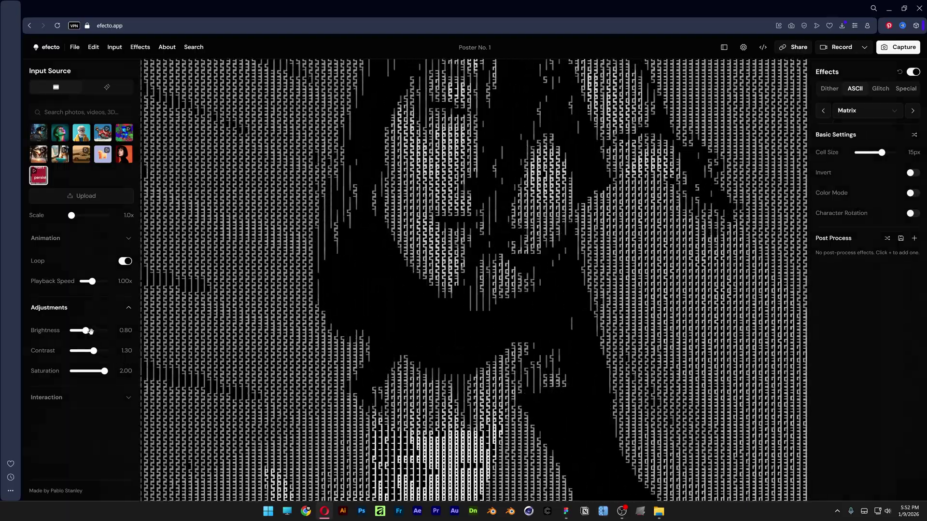
pyautogui.moveTo(90, 331); pyautogui.dragTo(95, 351)
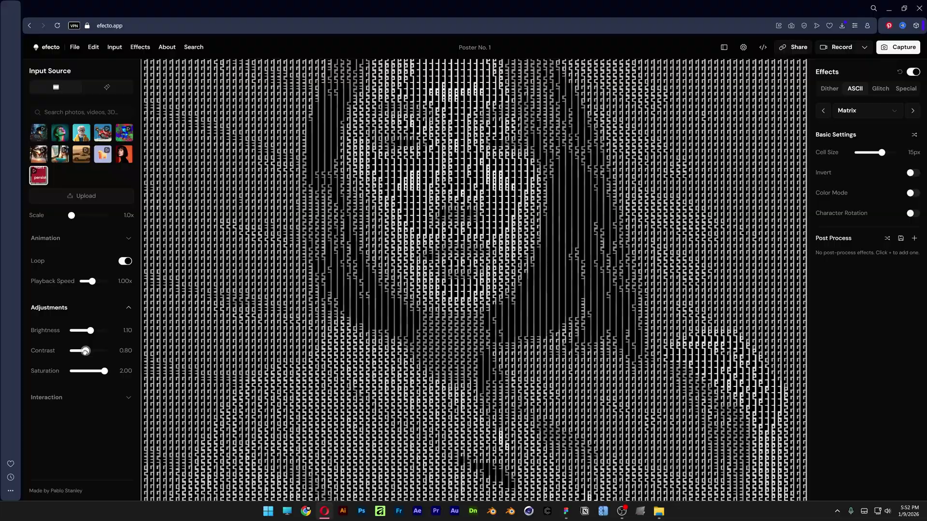
pyautogui.click(912, 193)
pyautogui.click(865, 118)
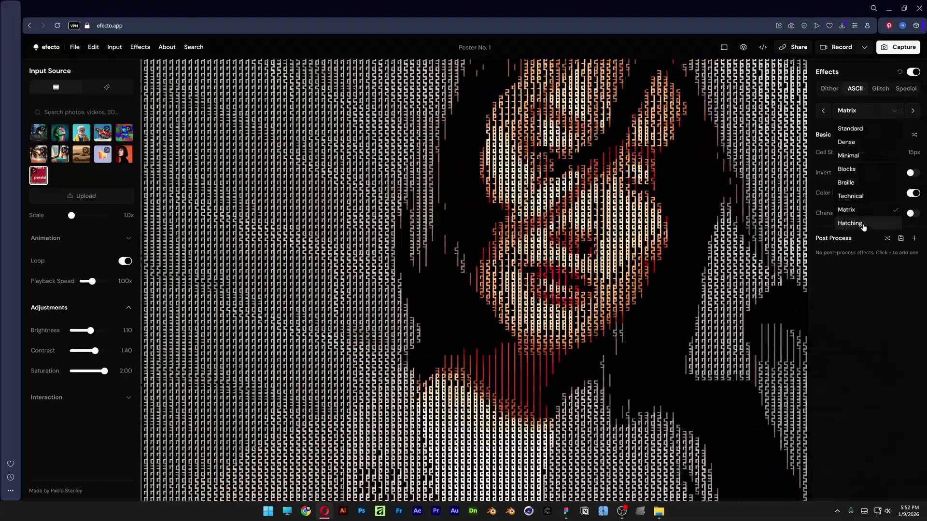
pyautogui.click(863, 223)
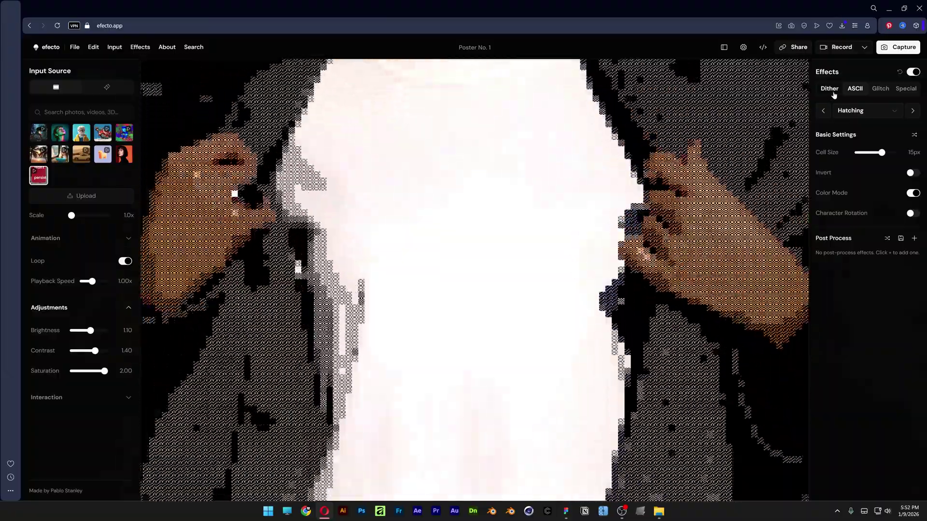
# Switch to dither effects, shrink the dither point size to 2, then restore it to 8.
pyautogui.click(830, 89)
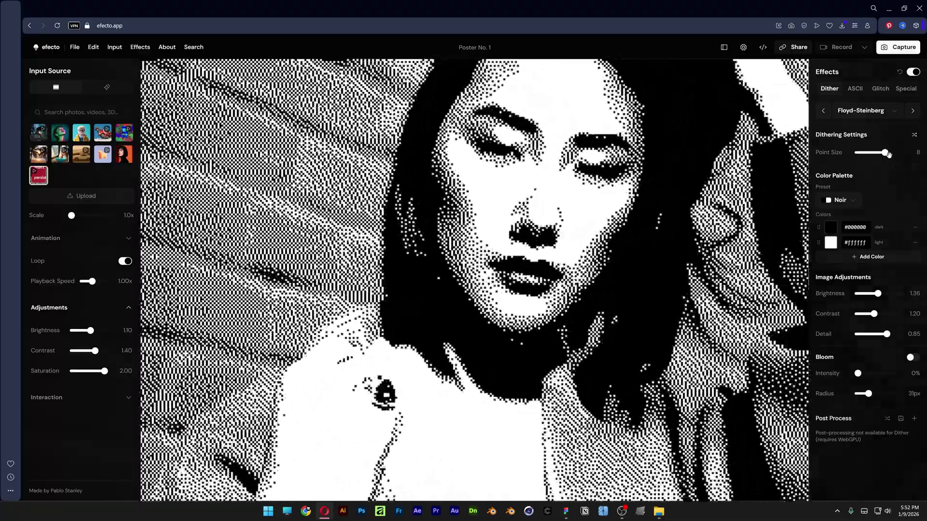
pyautogui.moveTo(886, 153)
pyautogui.mouseDown()
pyautogui.moveTo(860, 152)
pyautogui.moveTo(869, 153)
pyautogui.mouseUp()
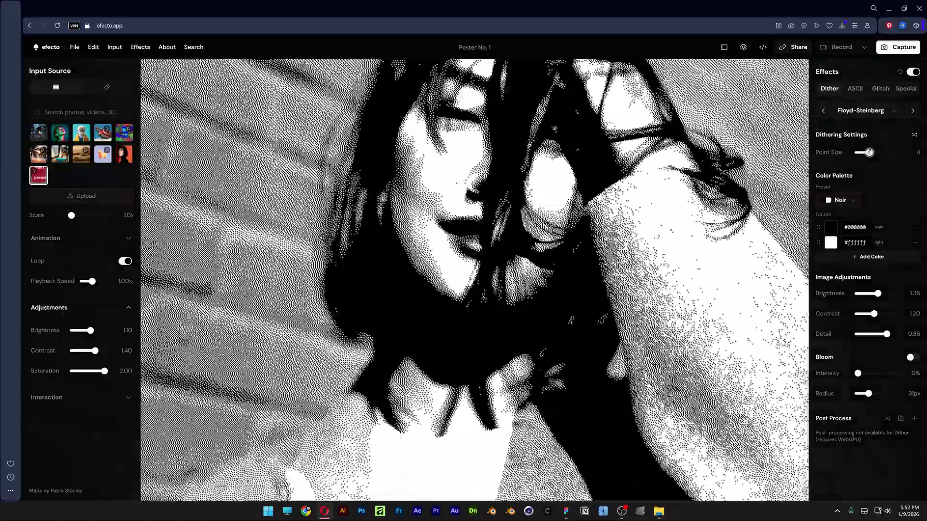
pyautogui.moveTo(869, 152); pyautogui.dragTo(885, 154)
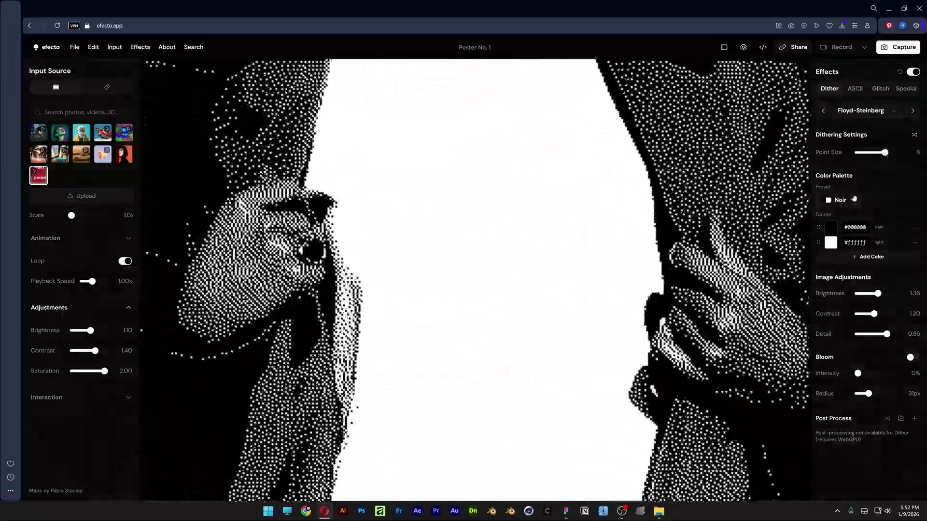
# Try the Terminal, Amber Glow and Campfire palettes, then settle on the four-colour C64 palette.
pyautogui.click(854, 199)
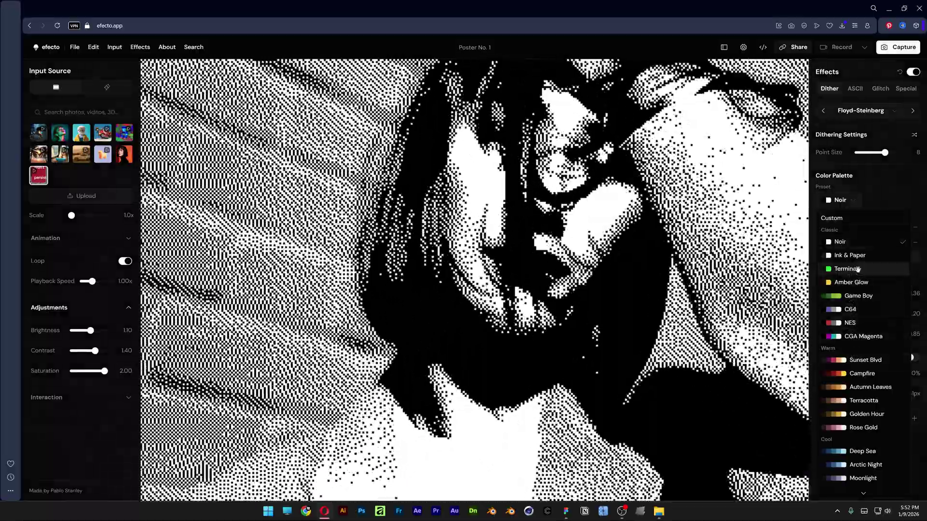
pyautogui.click(857, 270)
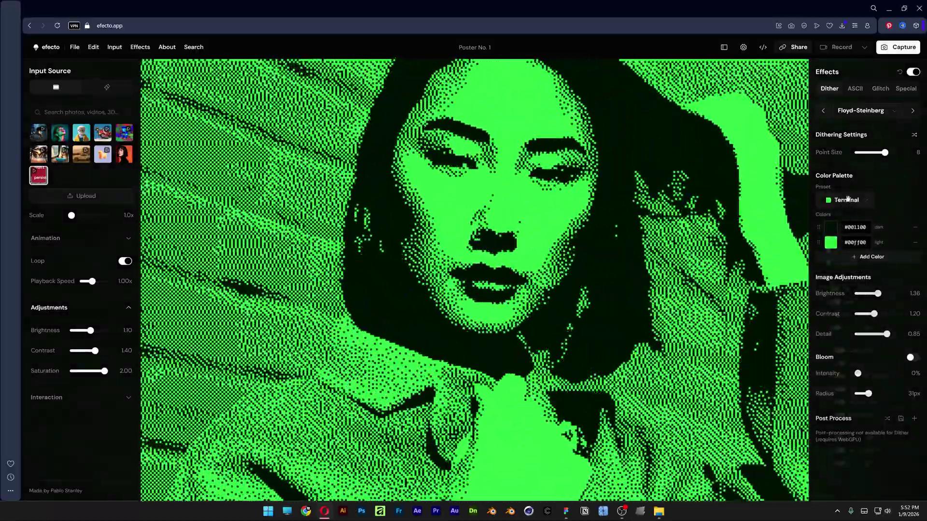
pyautogui.click(848, 201)
pyautogui.click(850, 282)
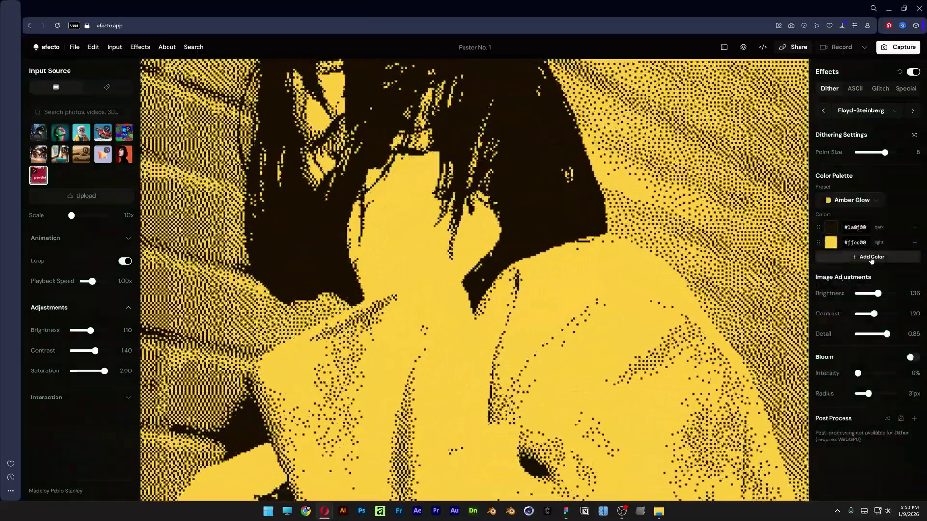
pyautogui.click(869, 263)
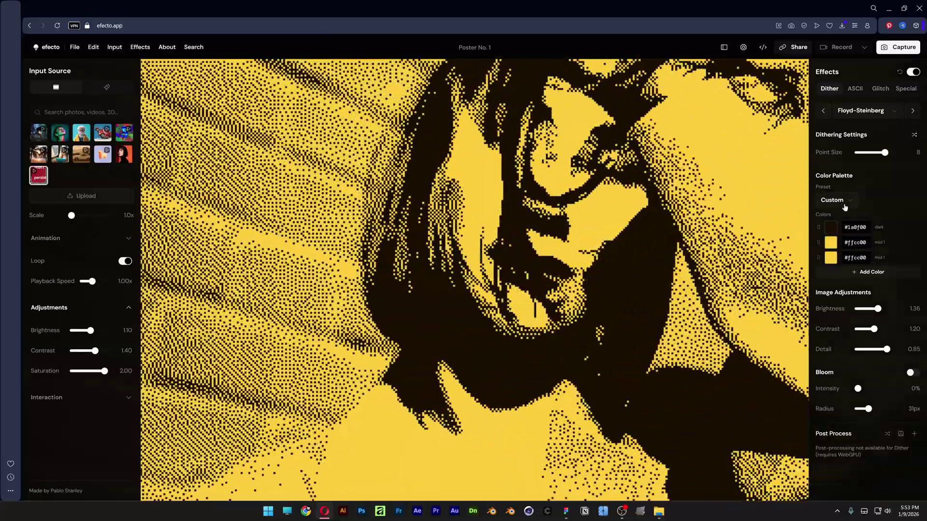
pyautogui.click(834, 199)
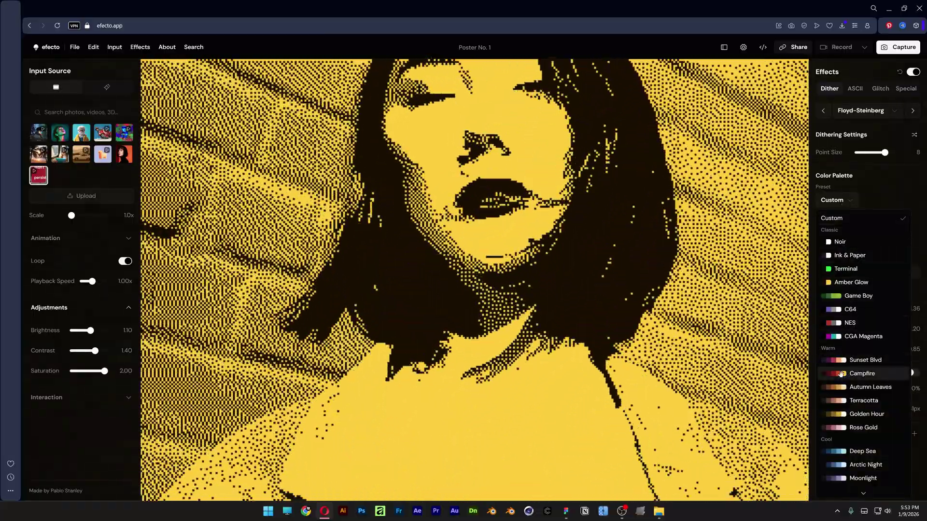
pyautogui.click(842, 376)
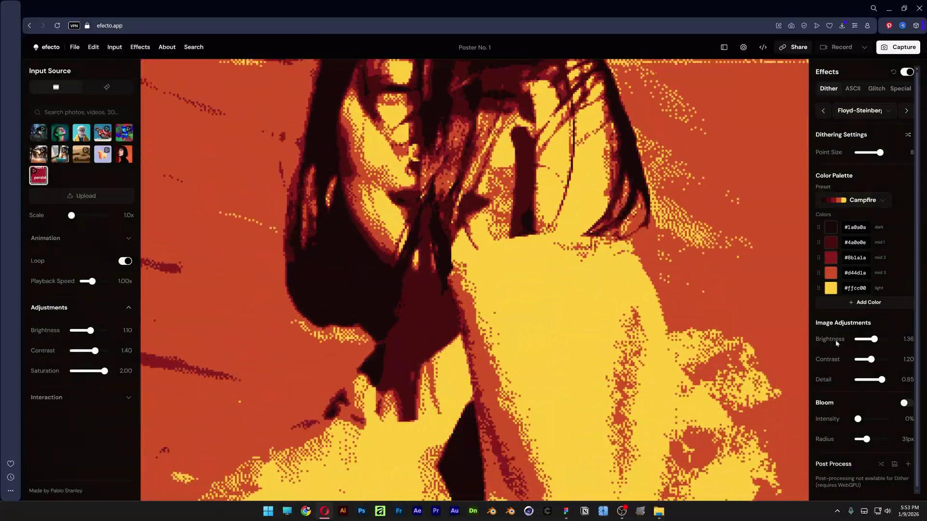
pyautogui.press('Down')
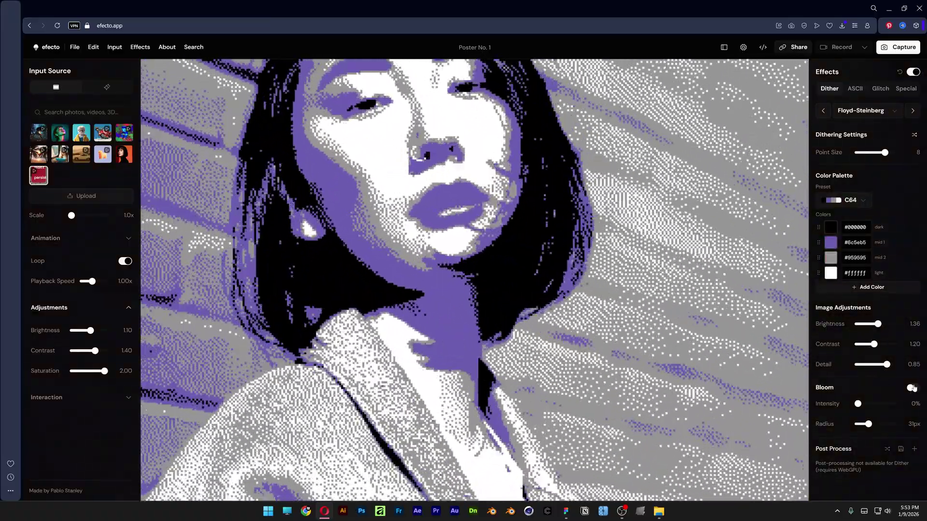
# Enable bloom at 175% intensity and 47px radius, then switch bloom off again.
pyautogui.click(912, 387)
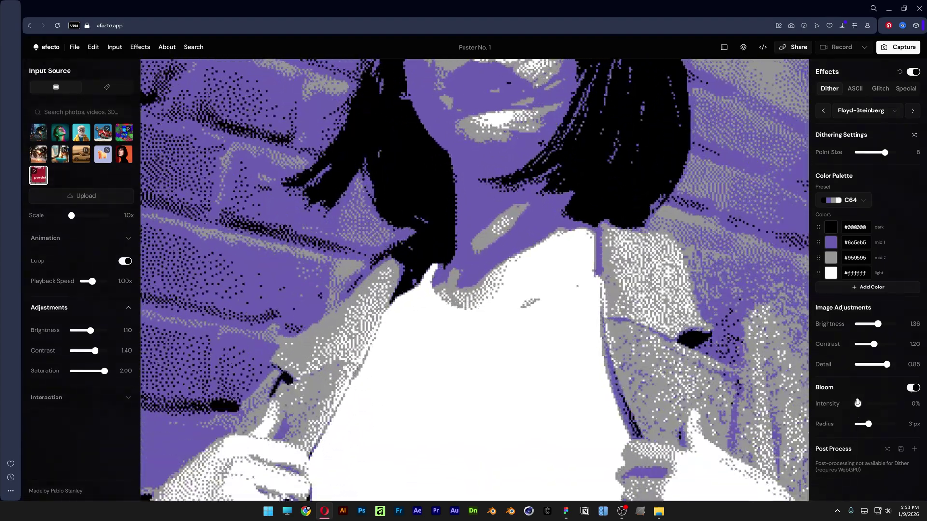
pyautogui.moveTo(857, 403); pyautogui.dragTo(876, 404)
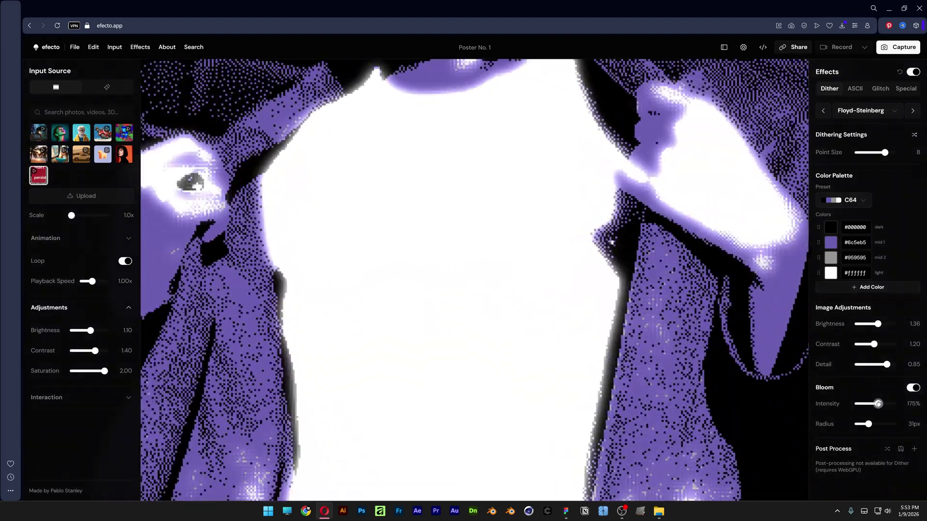
pyautogui.moveTo(868, 424); pyautogui.dragTo(873, 424)
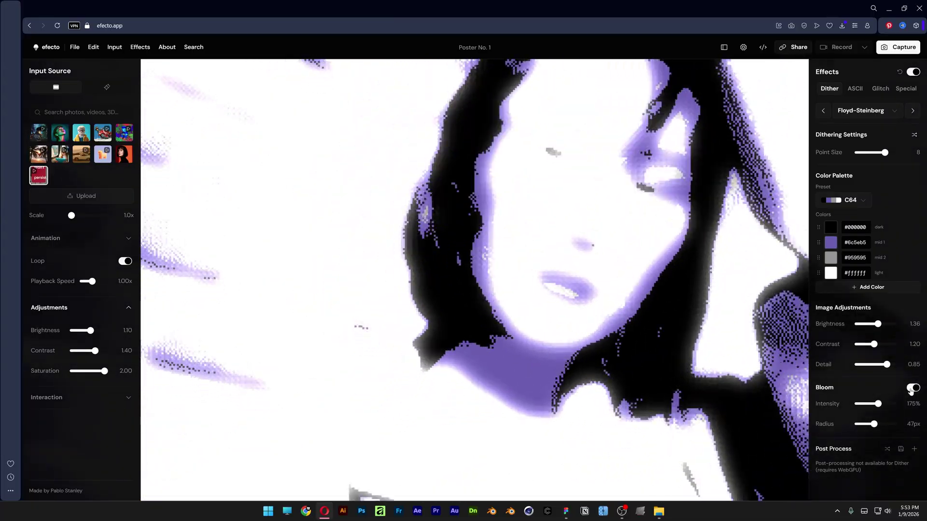
pyautogui.click(910, 389)
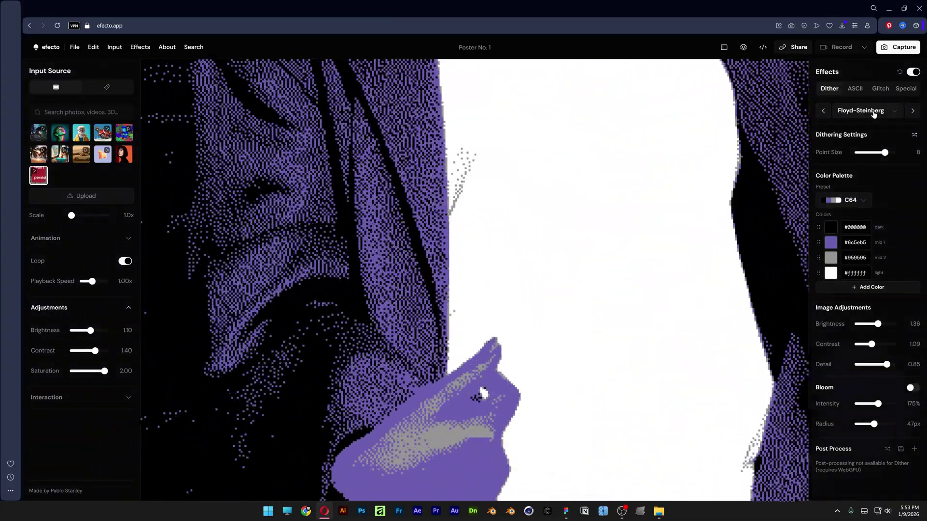
# Try Atkinson, Jarvis-Judice-Ninke and Stucki dithering, finishing on Two-Row Sierra.
pyautogui.click(873, 112)
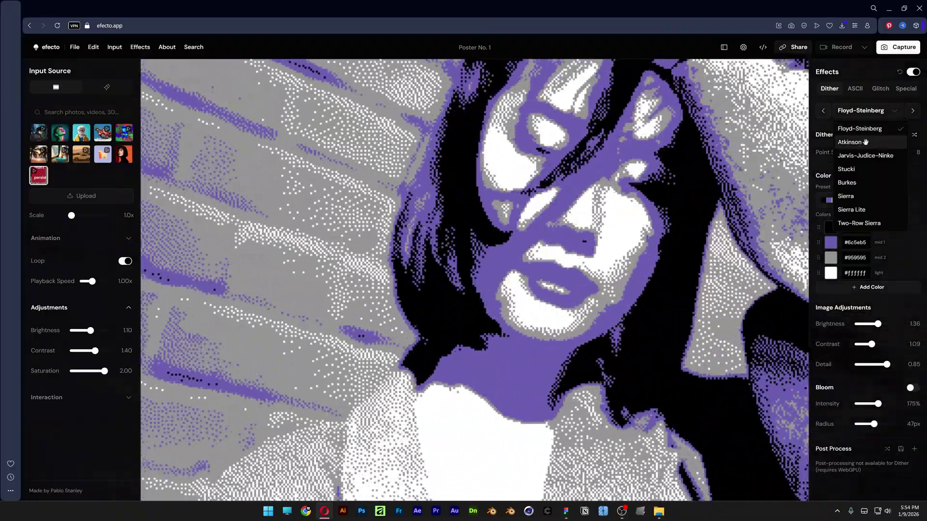
pyautogui.click(864, 143)
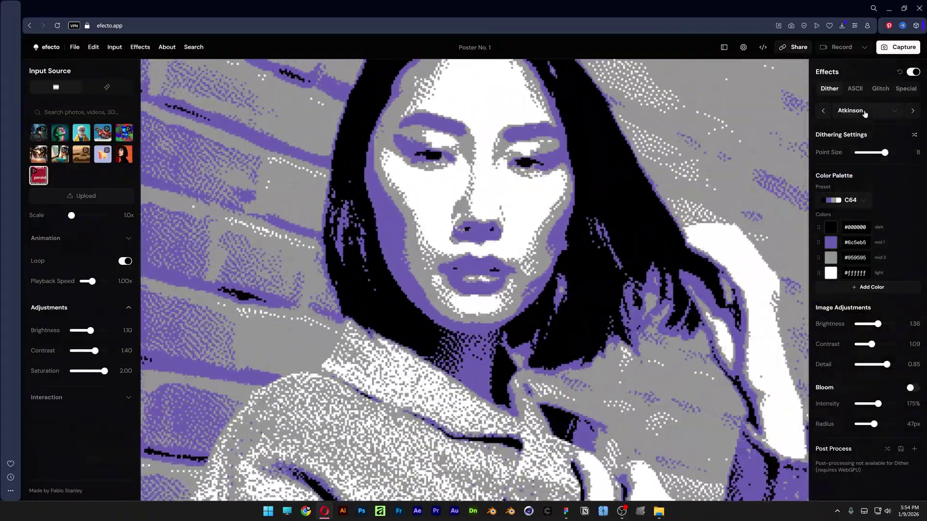
pyautogui.click(864, 111)
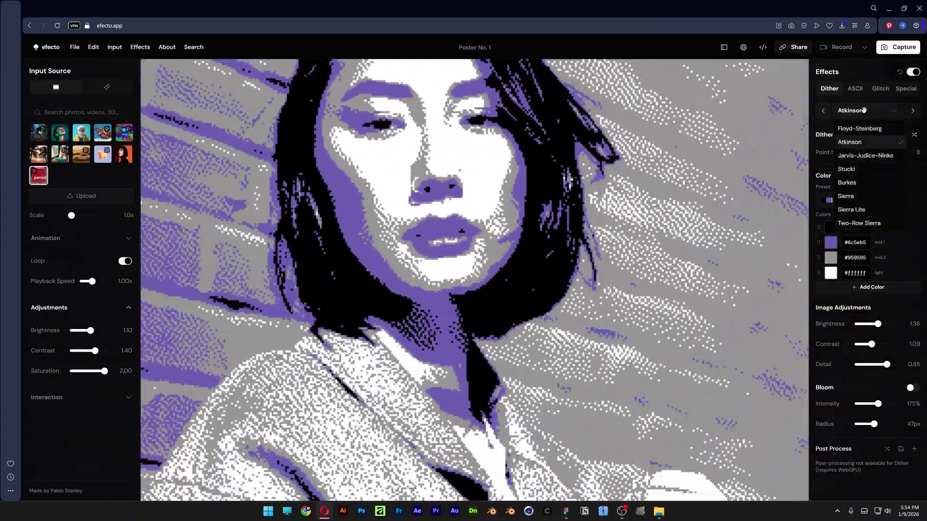
pyautogui.click(861, 153)
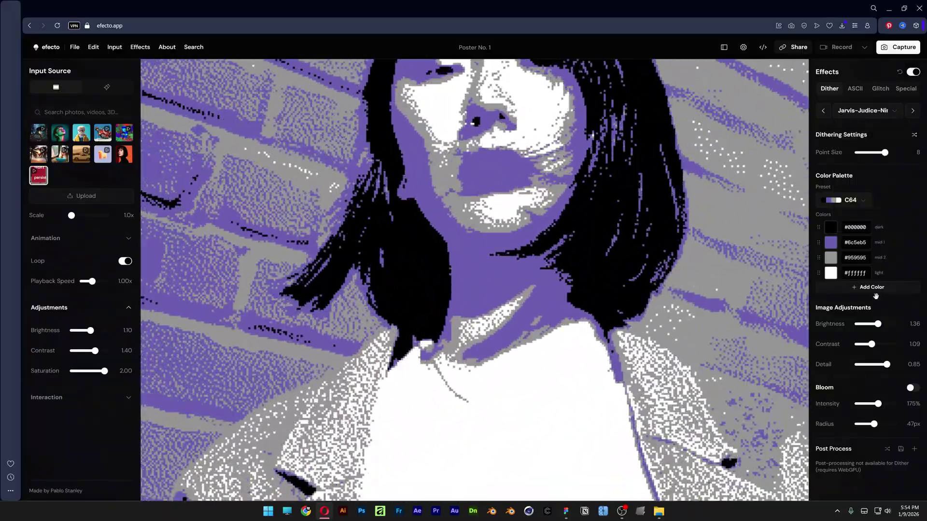
pyautogui.click(867, 111)
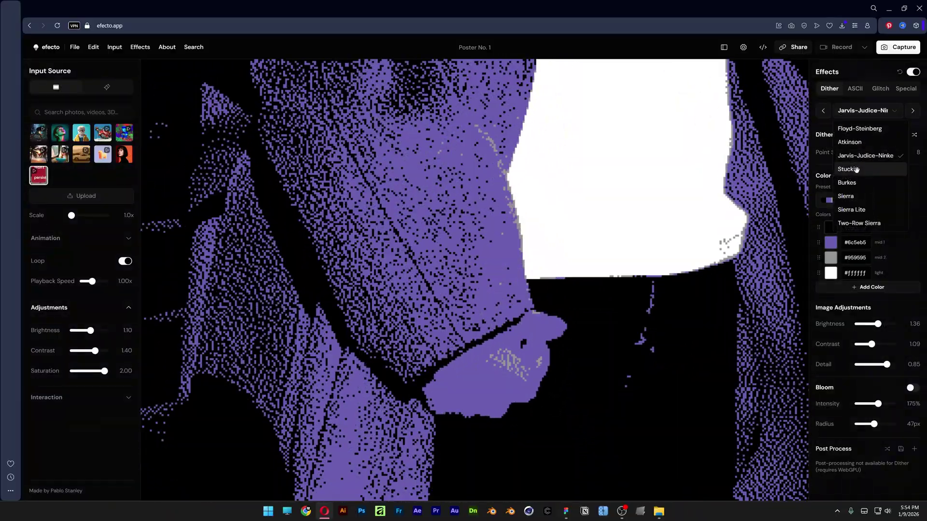
pyautogui.click(857, 169)
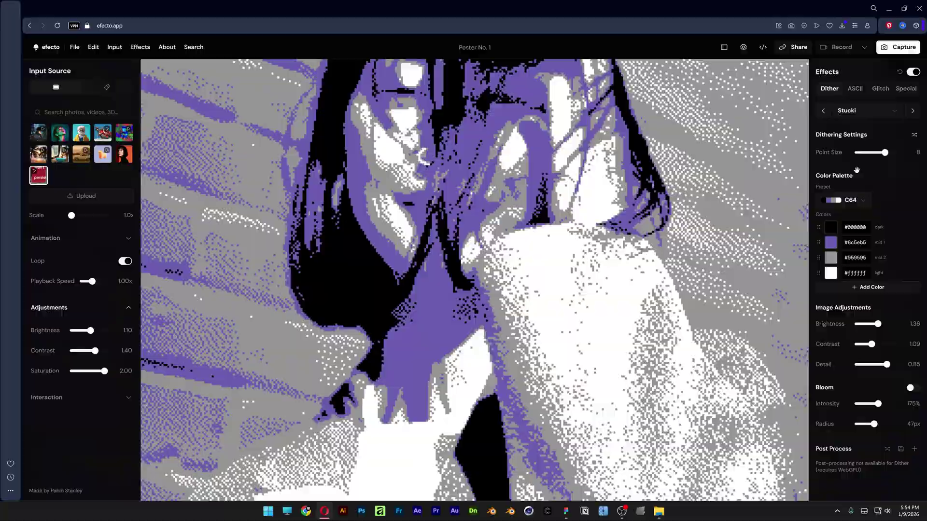
pyautogui.click(864, 111)
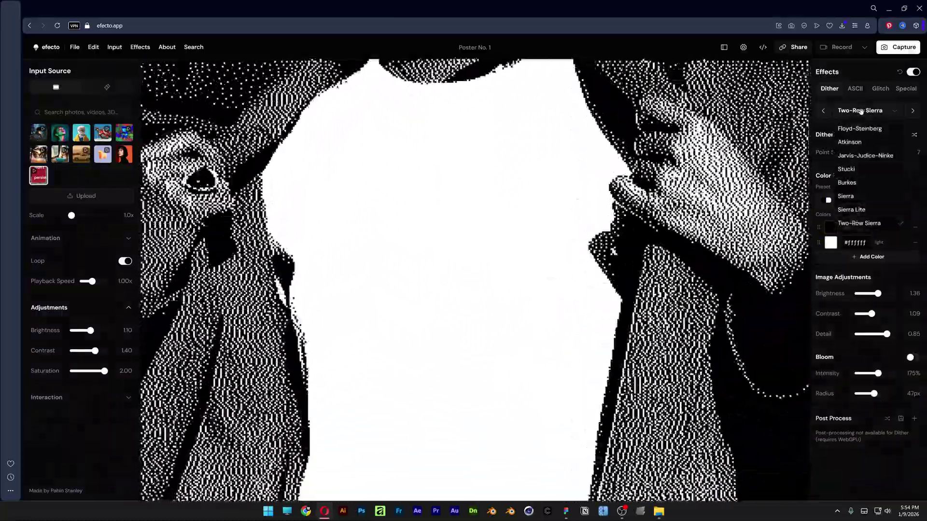
pyautogui.click(861, 111)
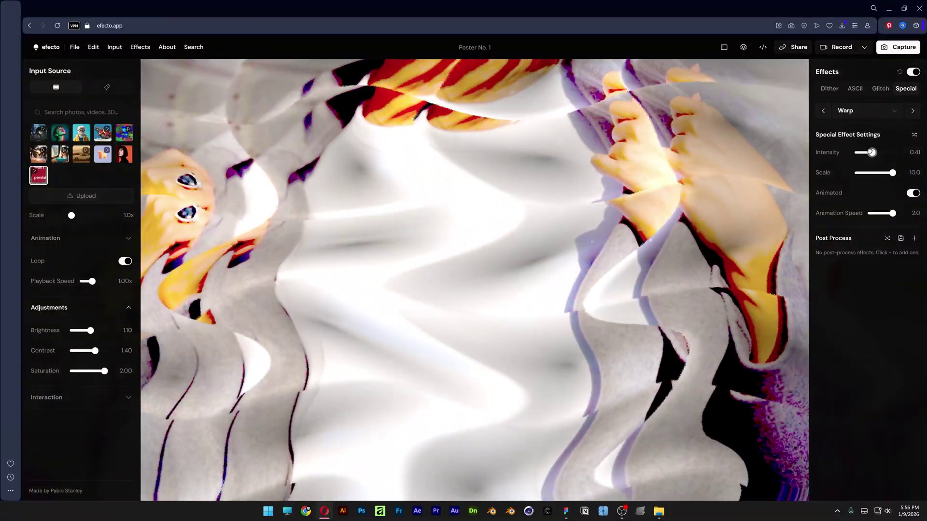
# Raise warp intensity to 0.76 at scale 8.5, toggling the animation off and back on.
pyautogui.moveTo(870, 152); pyautogui.dragTo(887, 173)
pyautogui.click(913, 193)
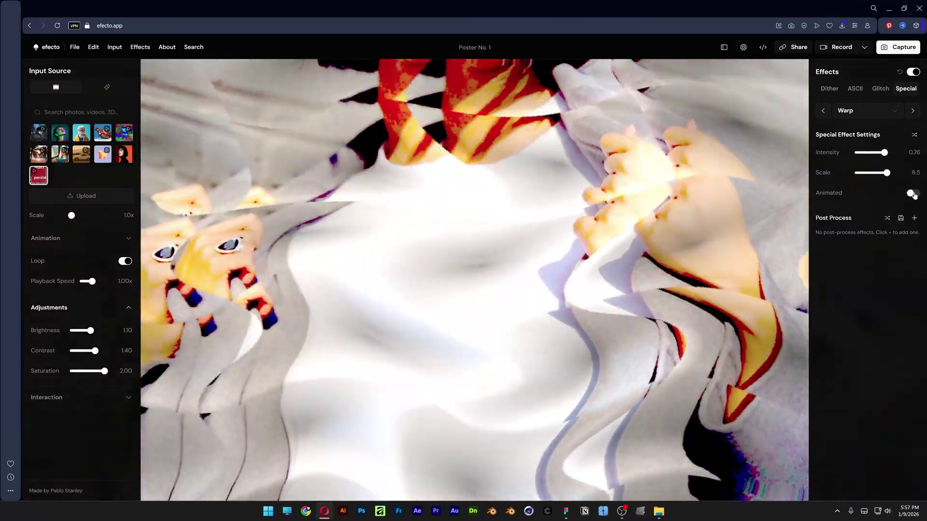
pyautogui.click(913, 193)
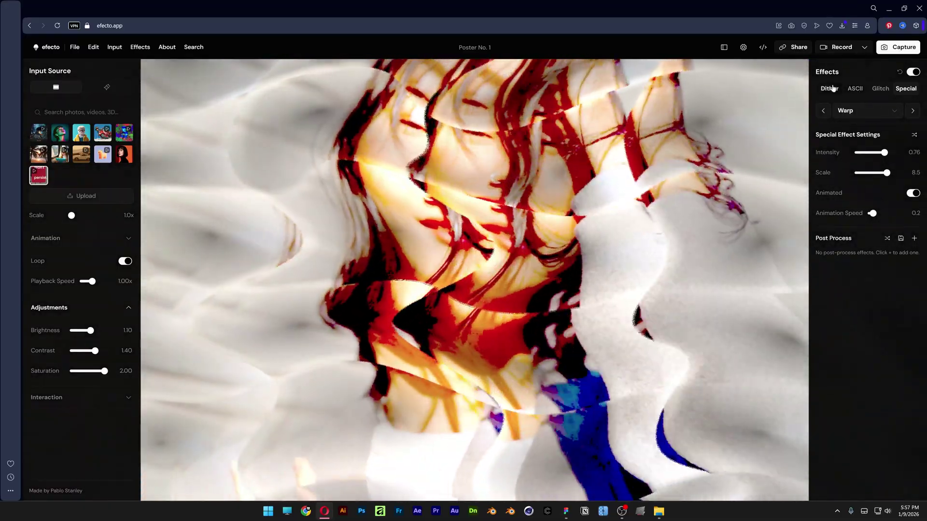
# Render the portrait in colour ASCII with the Dense preset at 15px cells, keeping WebM recording.
pyautogui.click(856, 90)
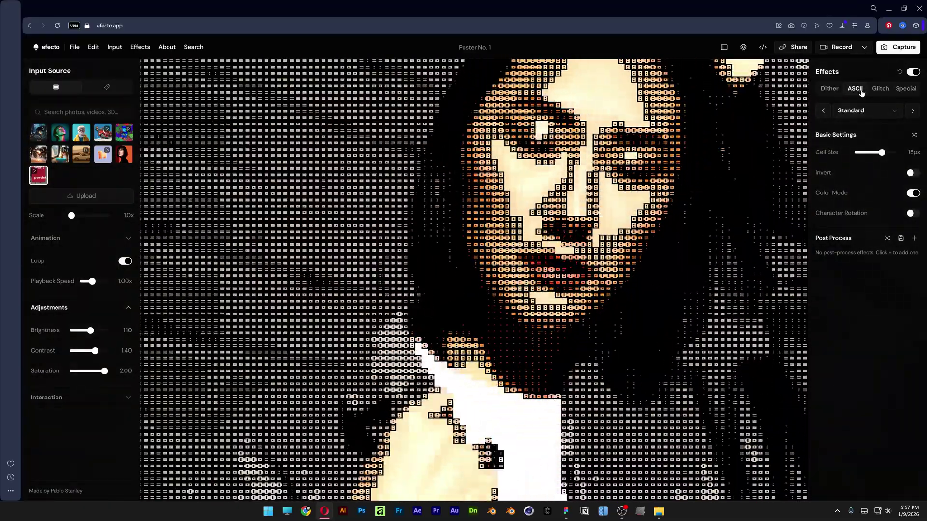
pyautogui.click(875, 112)
pyautogui.click(867, 143)
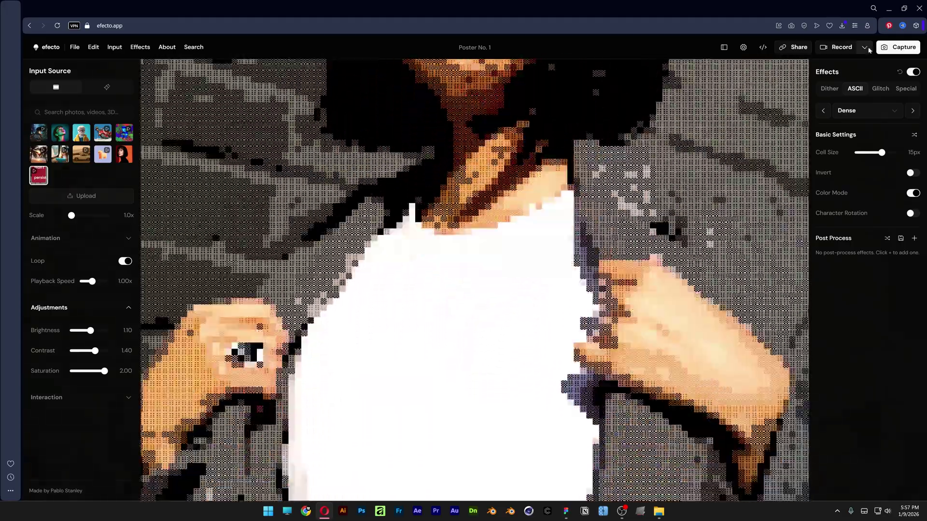
pyautogui.click(868, 49)
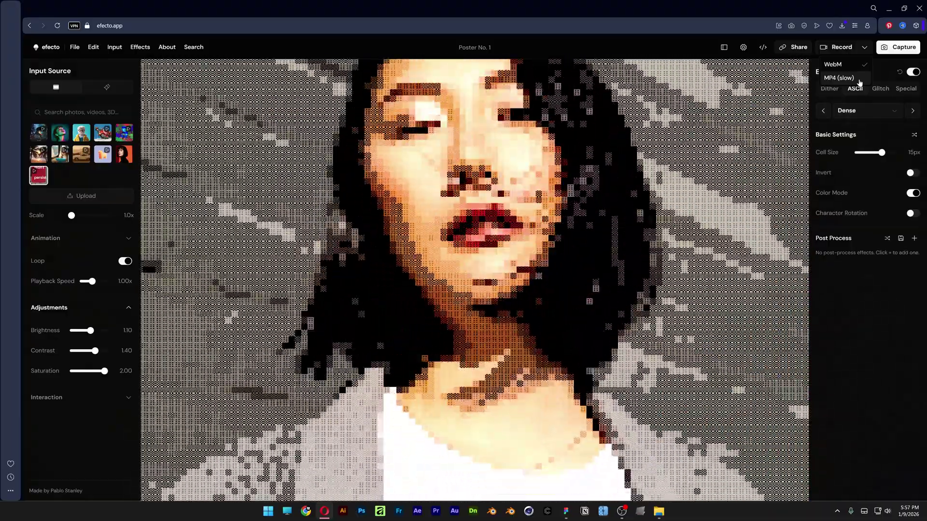
# Record a short ASCII portrait clip, then capture efecto-2026-01-09T15-58-12.png and open it in Photos.
pyautogui.click(859, 80)
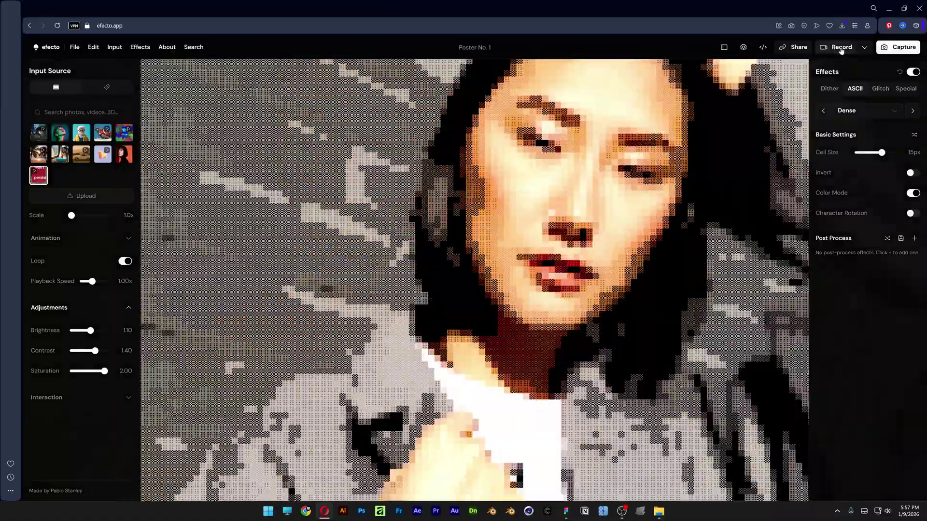
pyautogui.click(848, 50)
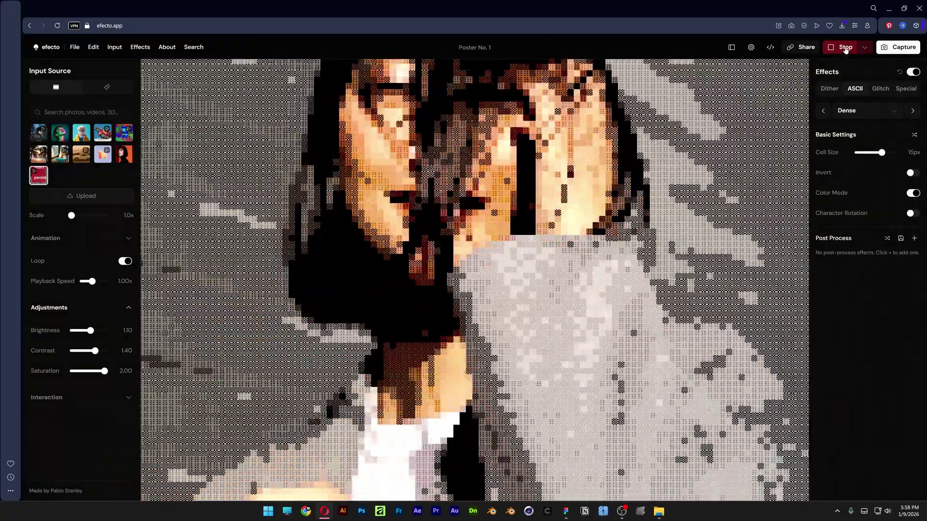
pyautogui.click(845, 49)
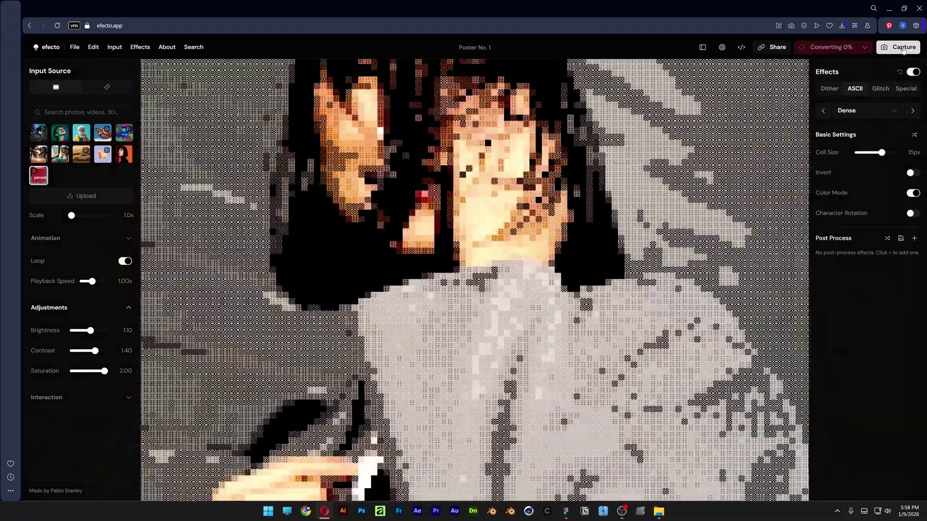
pyautogui.click(902, 47)
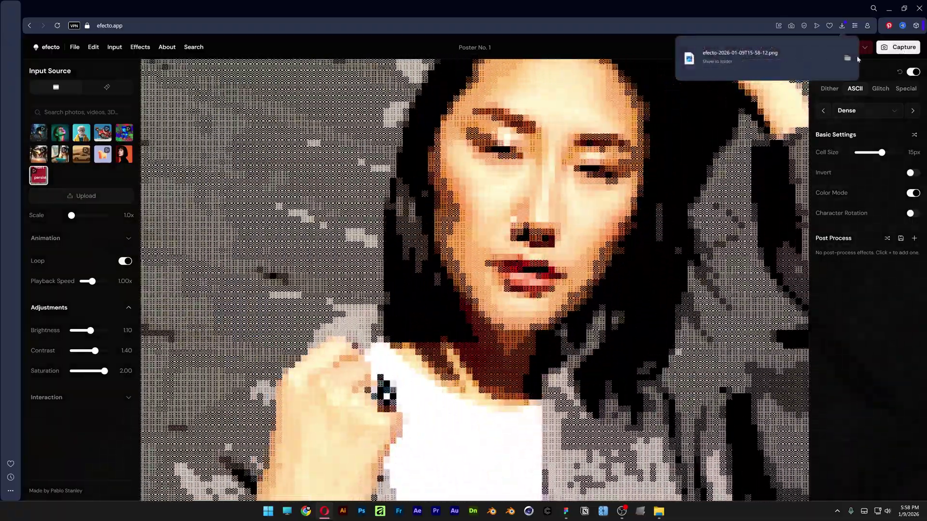
pyautogui.click(857, 58)
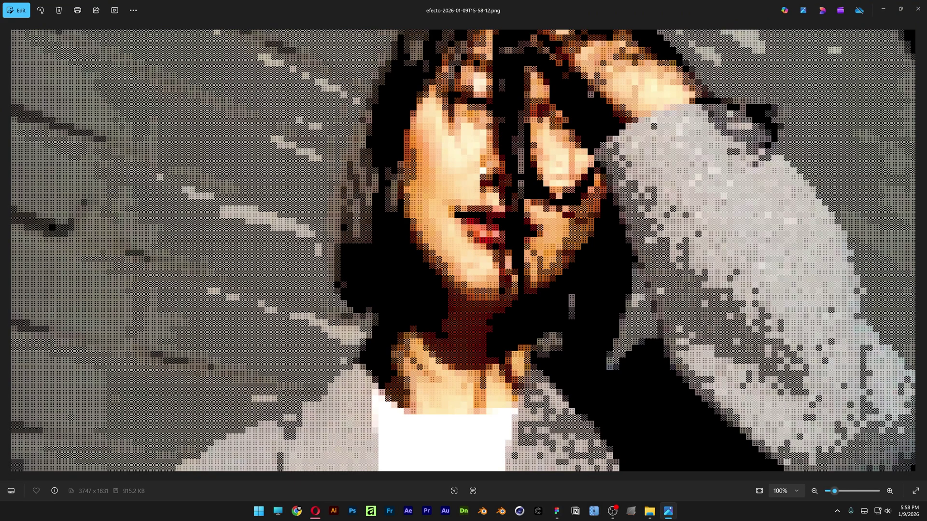